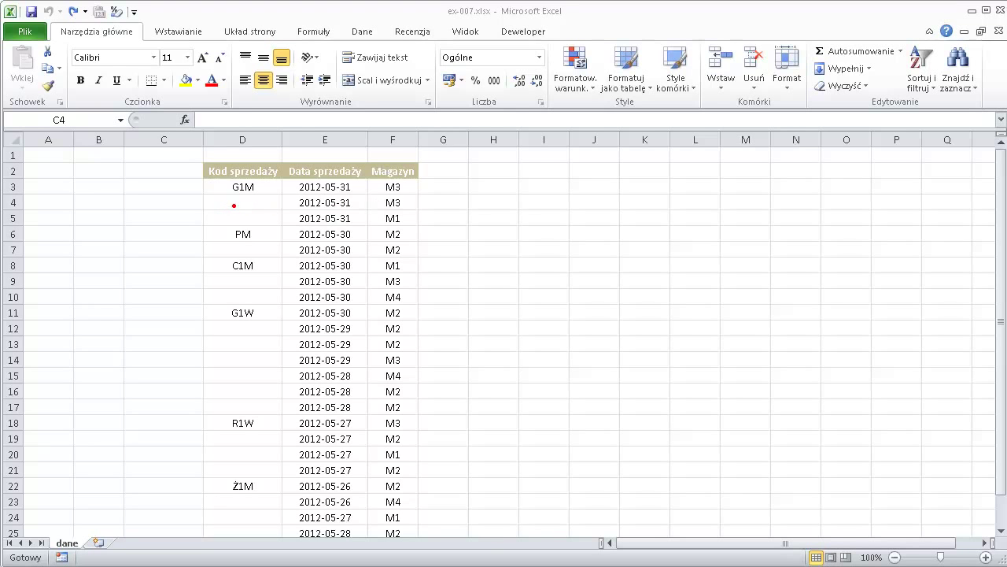
Step: Annotate the blank code cells under G1M, PM and C1M to show they take the code above
mouse_move(226, 202)
mouse_down()
mouse_move(148, 222)
mouse_move(179, 247)
mouse_up()
drag(208, 284, 165, 312)
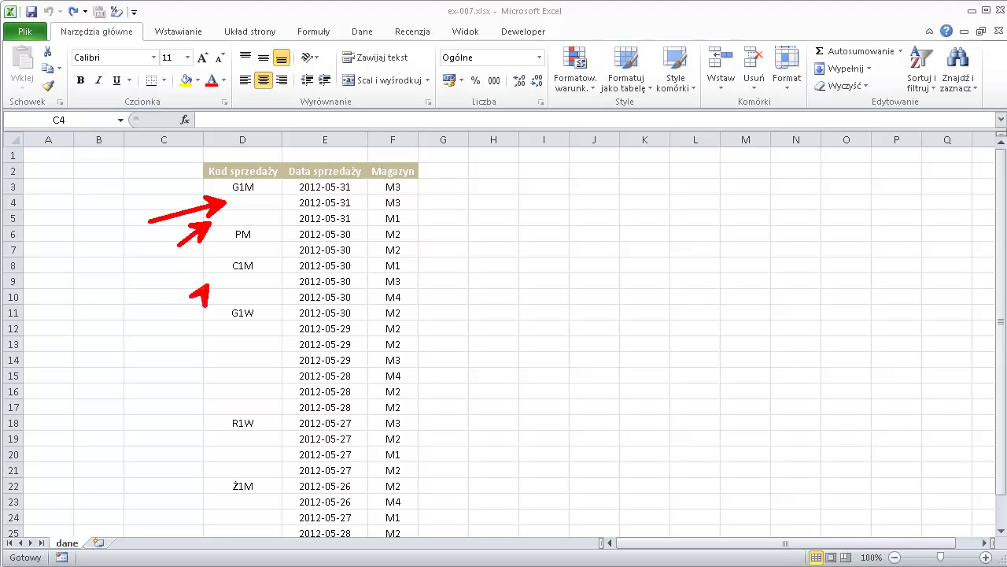
drag(214, 352, 160, 391)
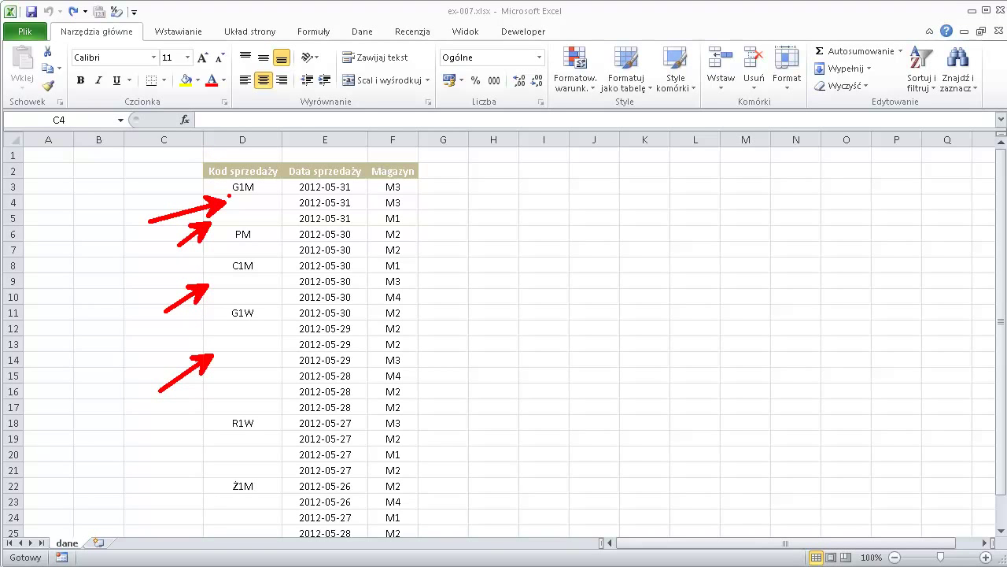
key(e)
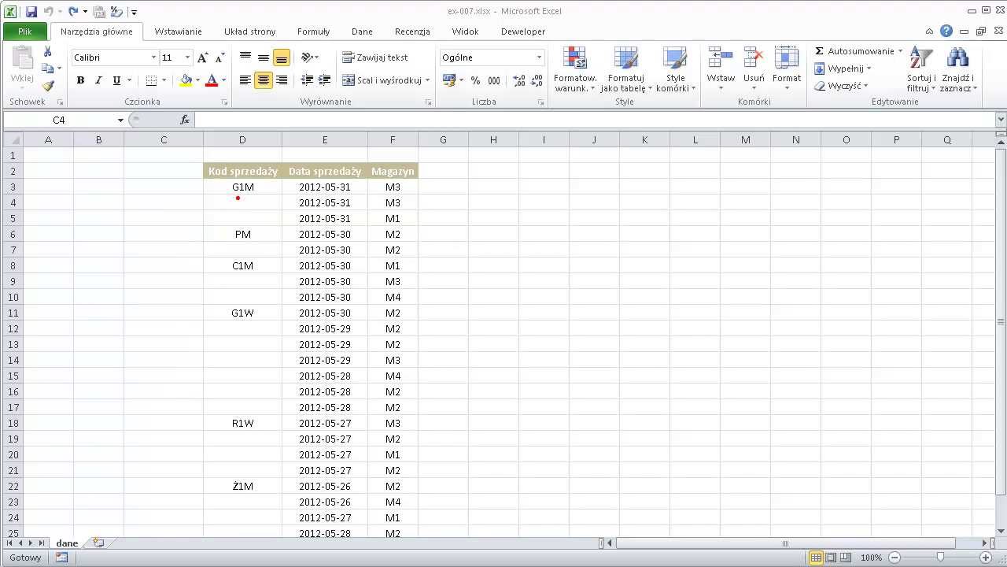
mouse_move(242, 195)
mouse_down()
mouse_move(227, 227)
mouse_move(242, 195)
mouse_up()
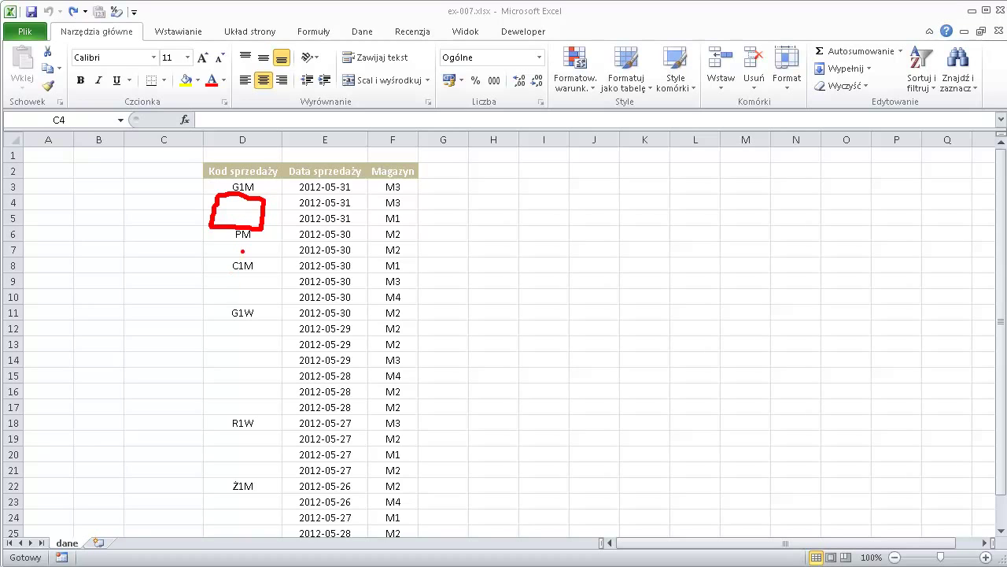
drag(243, 250, 212, 250)
mouse_move(257, 279)
mouse_down()
mouse_move(225, 307)
mouse_move(253, 305)
mouse_move(257, 282)
mouse_up()
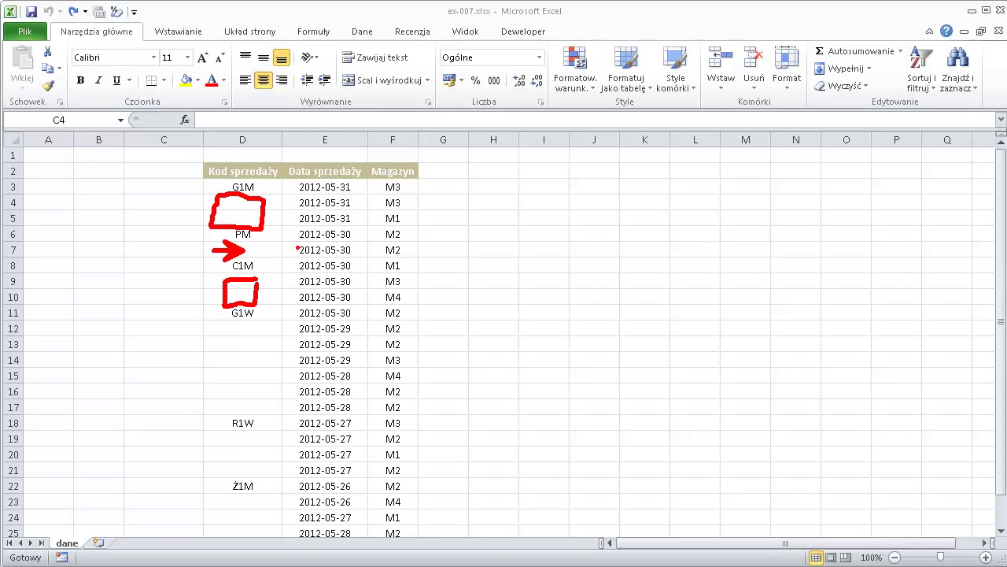
key(Escape)
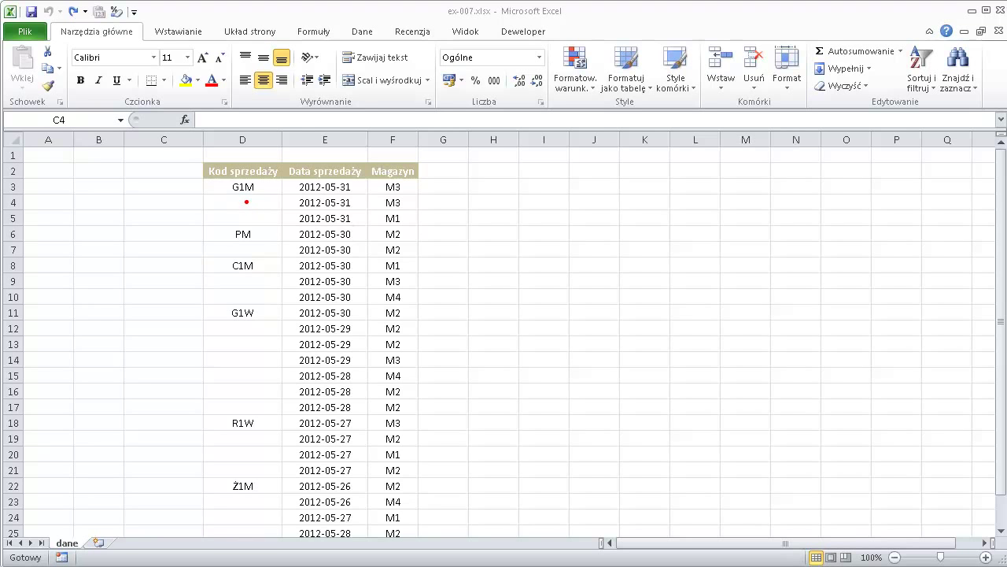
drag(244, 199, 244, 220)
Step: Enter =JEŻELI(D3="";C2;D3) in C3 so it returns G1M
click(188, 187)
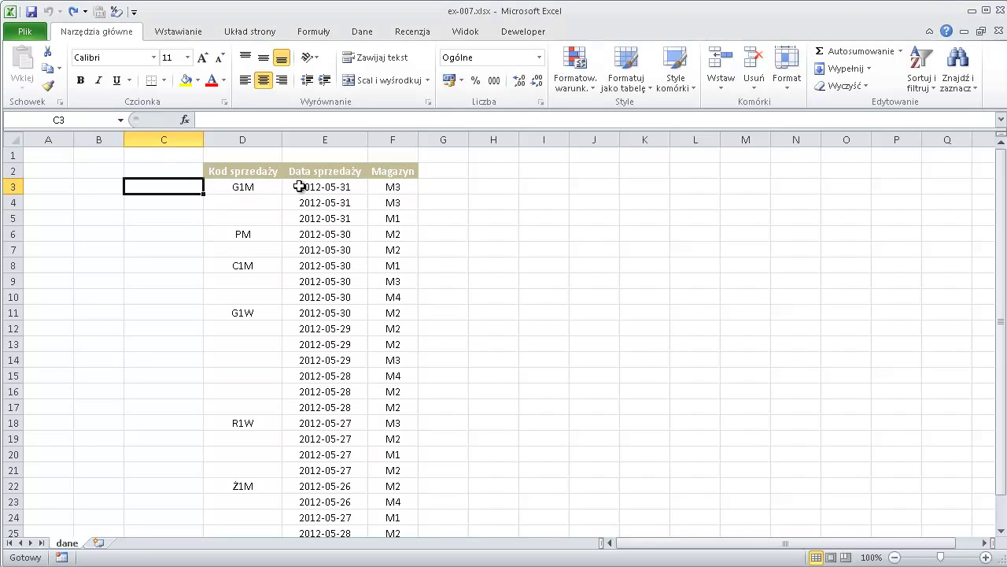
text(=)
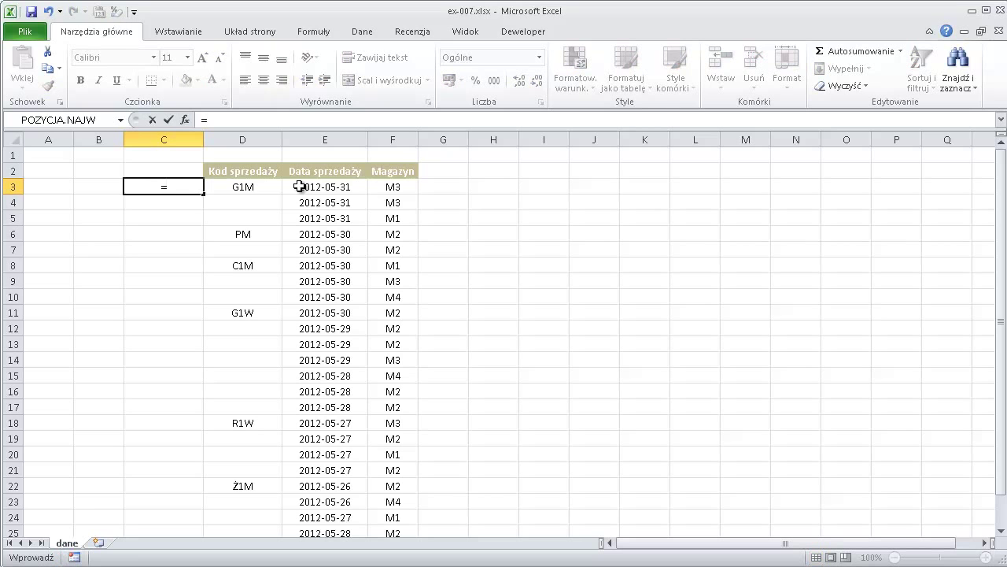
text(je)
key(Tab)
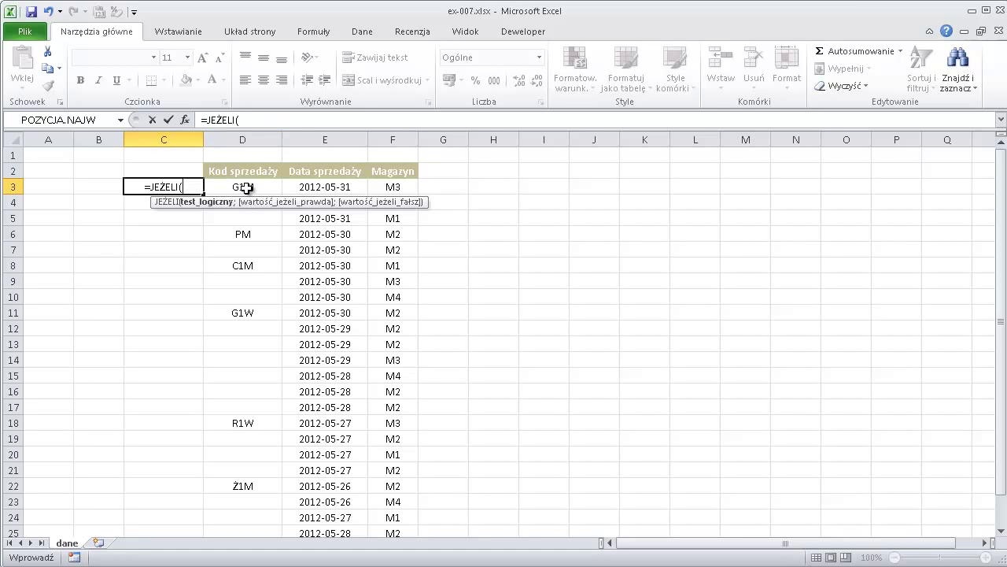
click(274, 187)
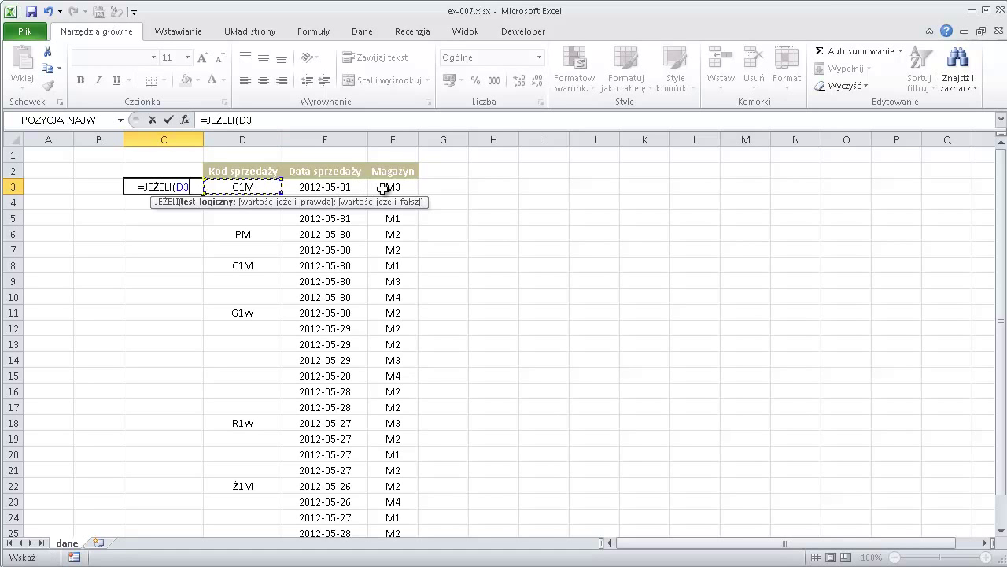
text(="")
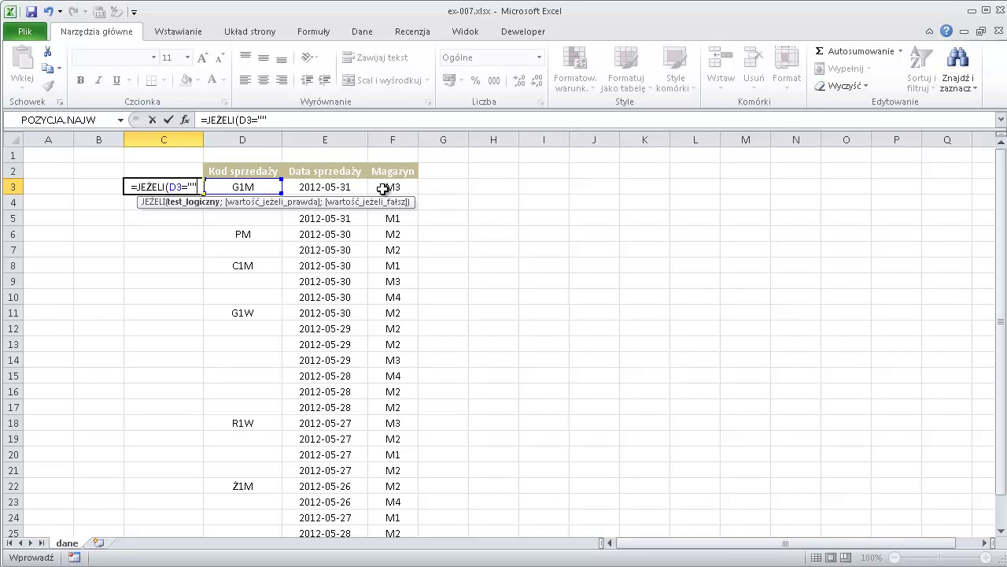
text(;)
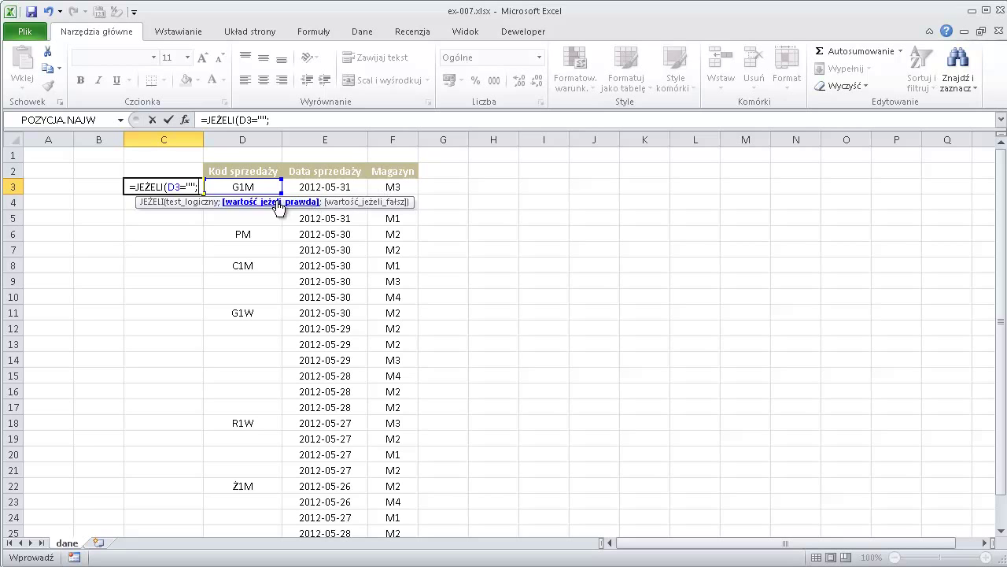
click(182, 171)
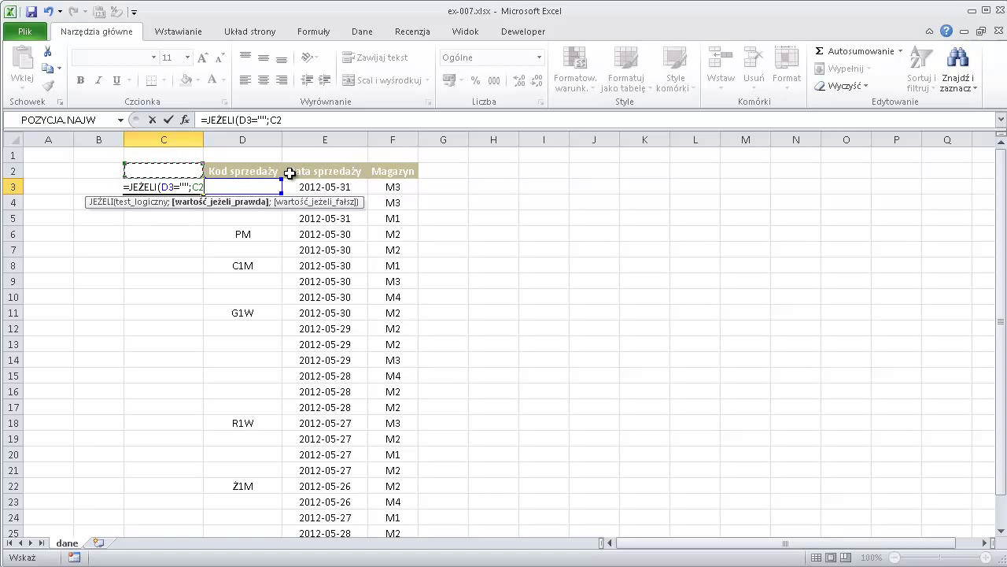
text(;)
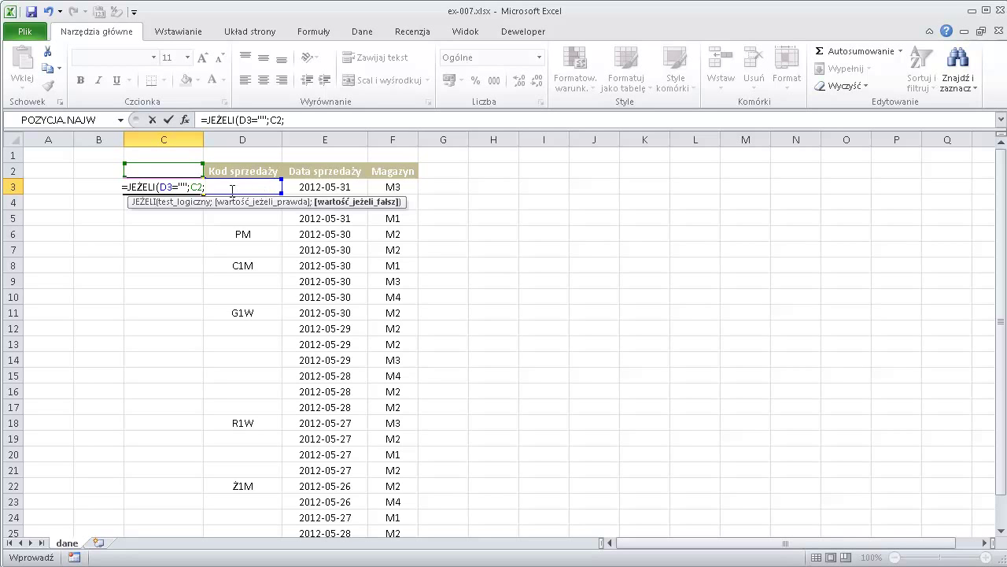
key(F2)
click(264, 184)
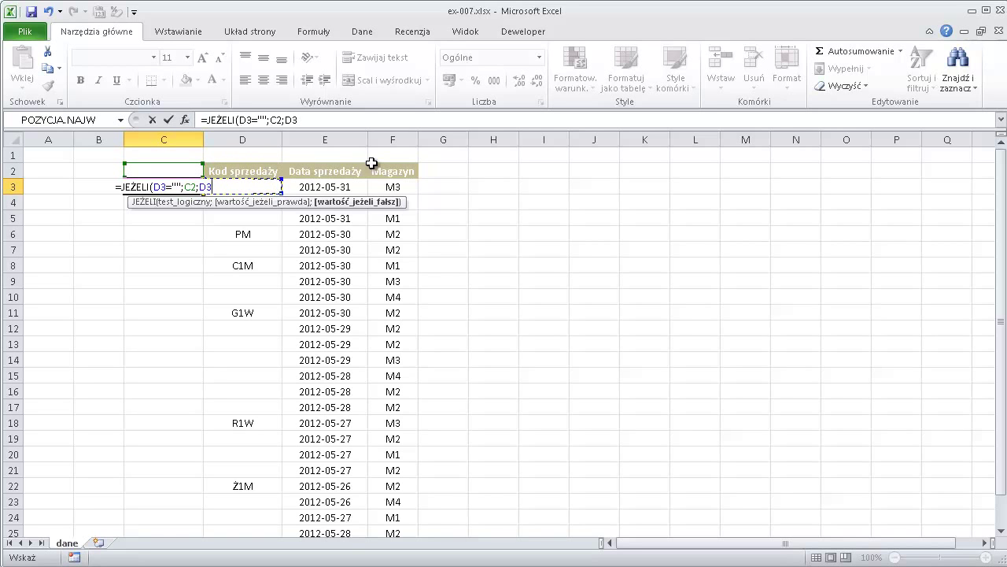
text())
key(ctrl+Return)
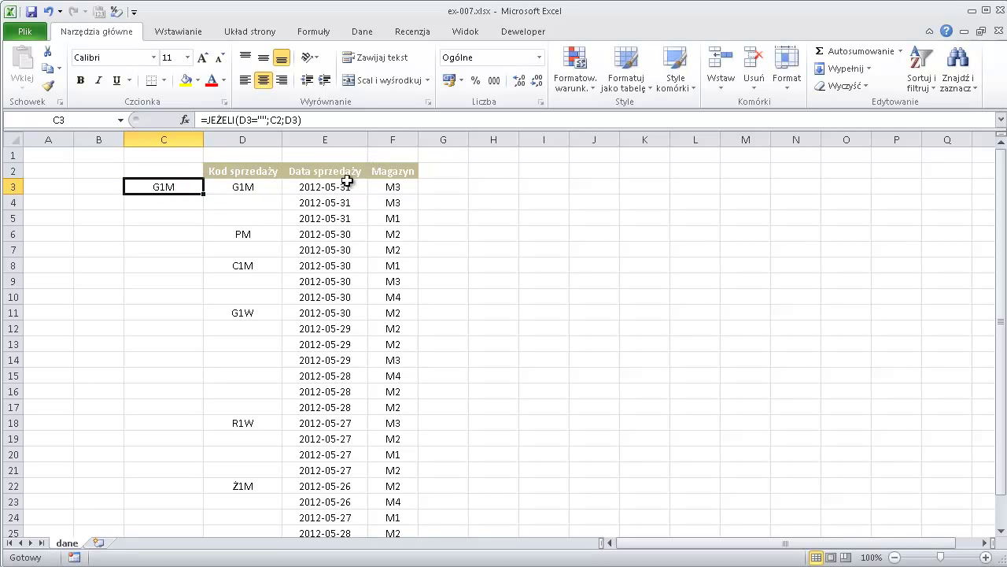
Step: Fill the C3 helper formula down to row 25 and check the result in C4
drag(205, 193, 171, 504)
scroll(178, 359, up, 1)
click(187, 203)
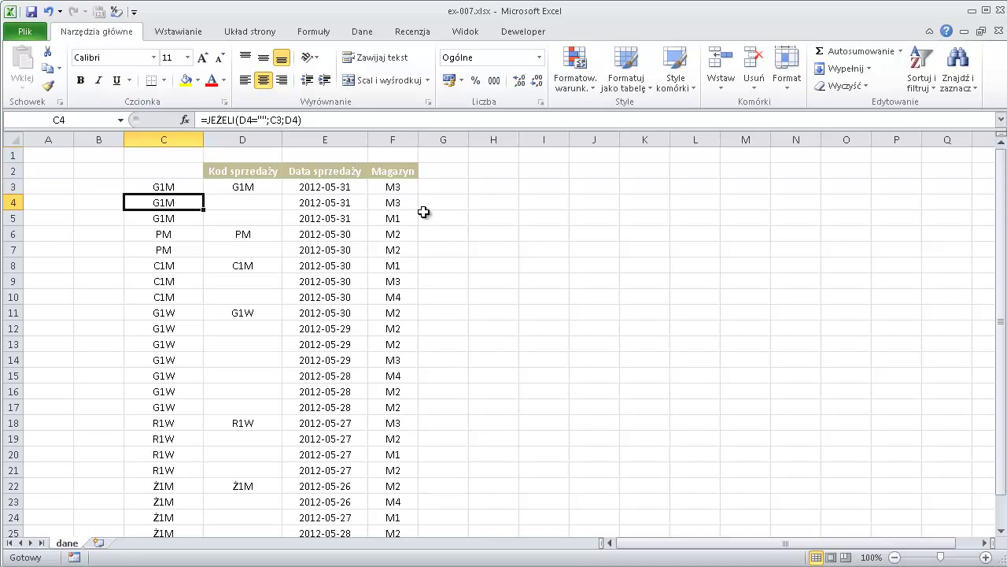
Step: Select the filled helper codes in column C and copy them
mouse_move(183, 187)
mouse_down()
mouse_move(173, 381)
mouse_move(150, 496)
mouse_up()
key(ctrl+c)
scroll(180, 412, up, 1)
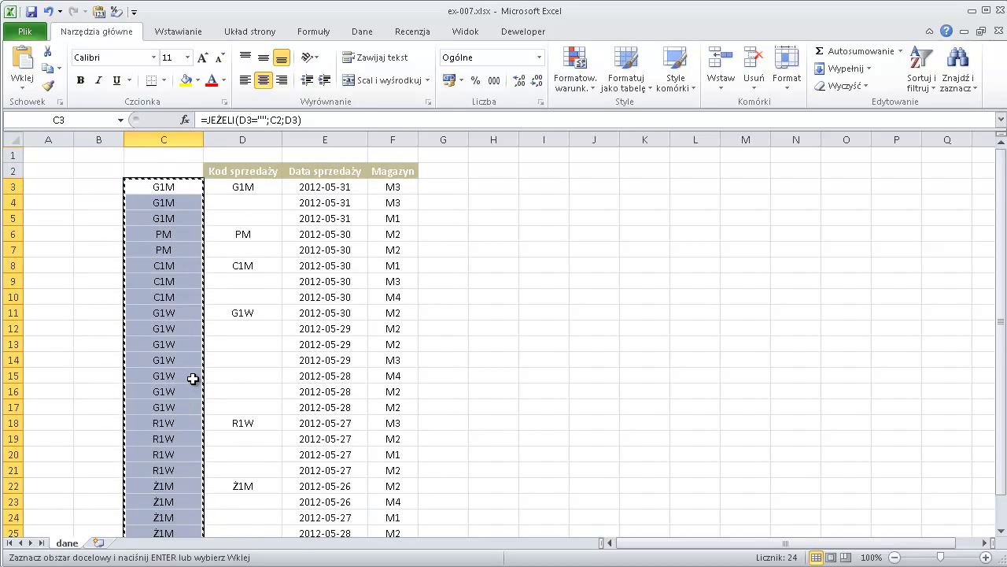
Step: Paste the copied codes into column D starting at D3 as values only
click(255, 187)
right_click(255, 188)
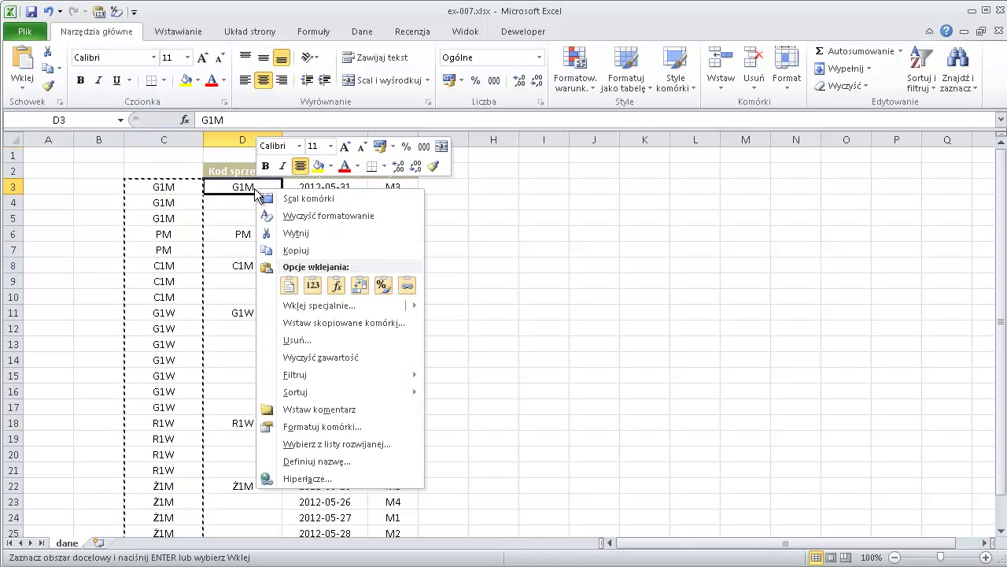
click(324, 305)
click(204, 250)
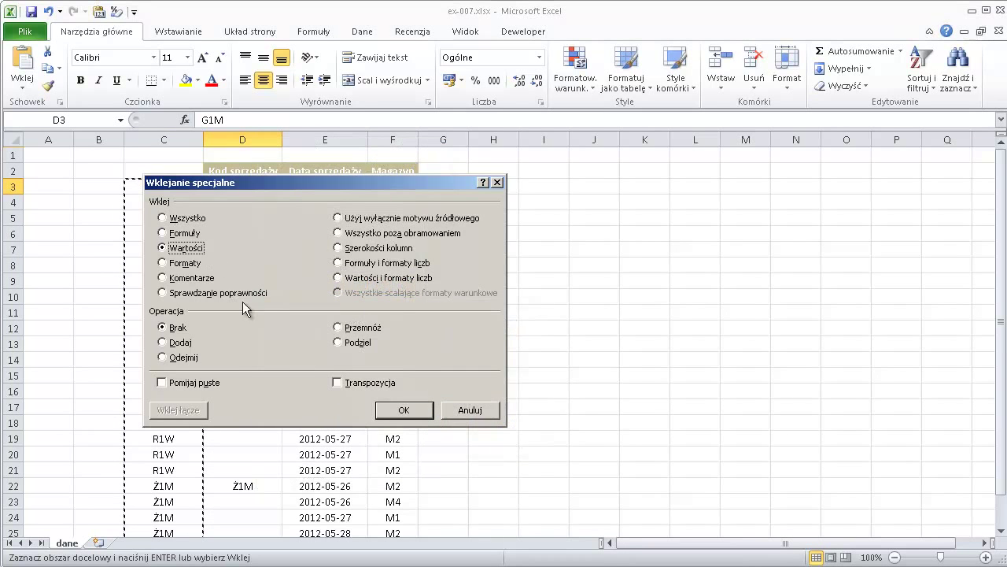
click(426, 417)
Step: Clear helper column C, check D3, D4, D6 and D12, then undo the fill and cancel the copy
click(149, 139)
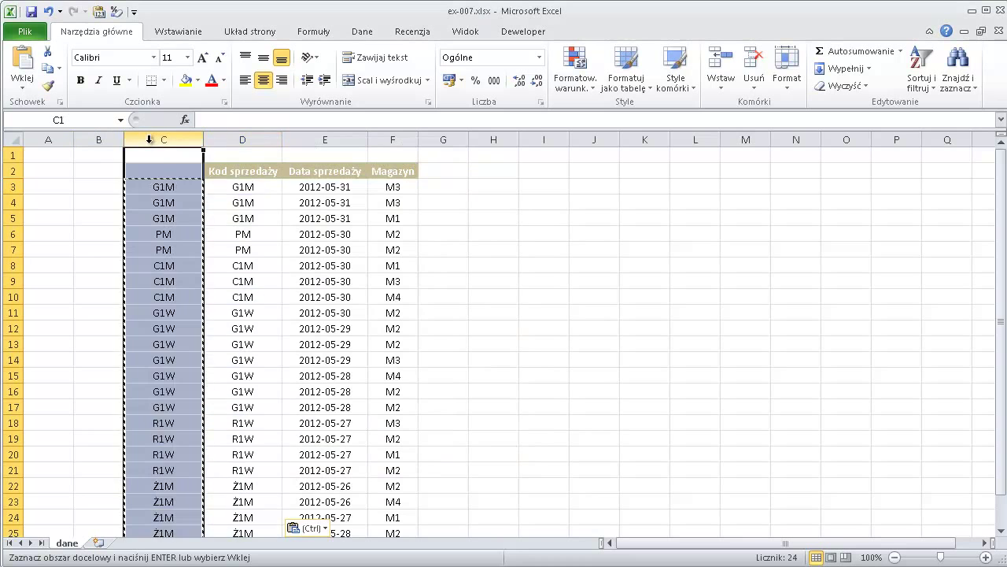
key(Delete)
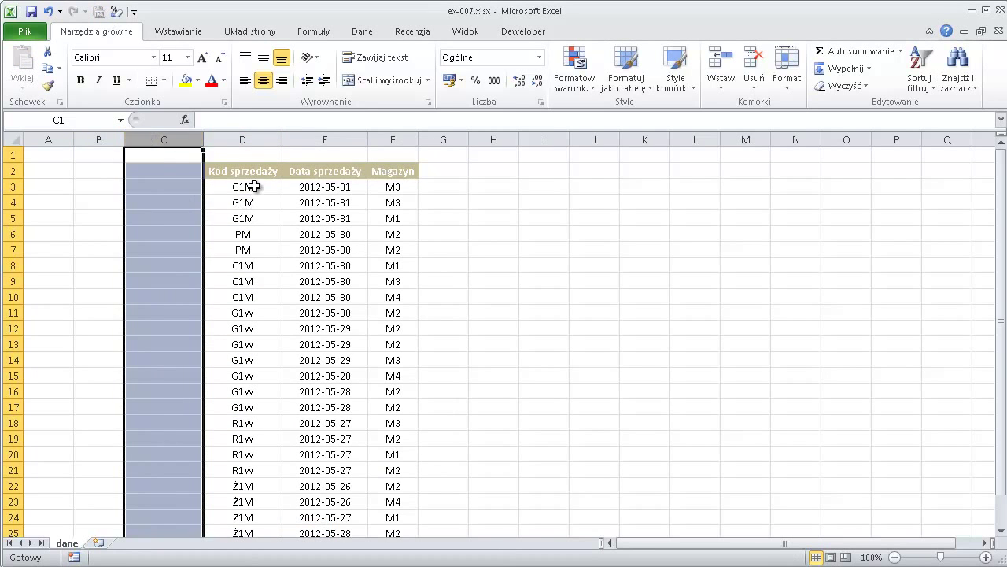
click(254, 187)
click(250, 204)
click(256, 233)
click(234, 332)
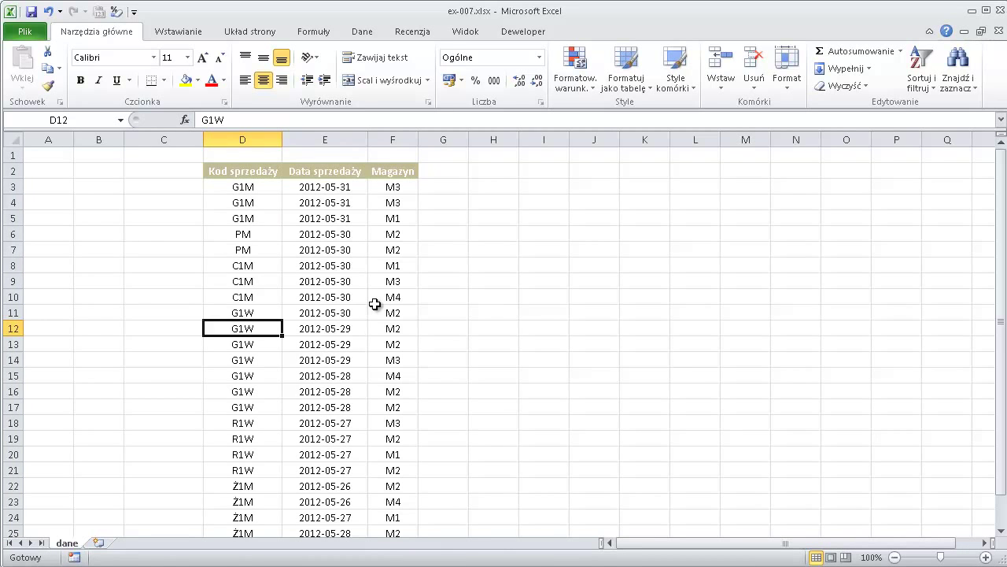
key(ctrl+z)
key(ctrl+z)
key(ctrl+z)
key(ctrl+z)
key(Escape)
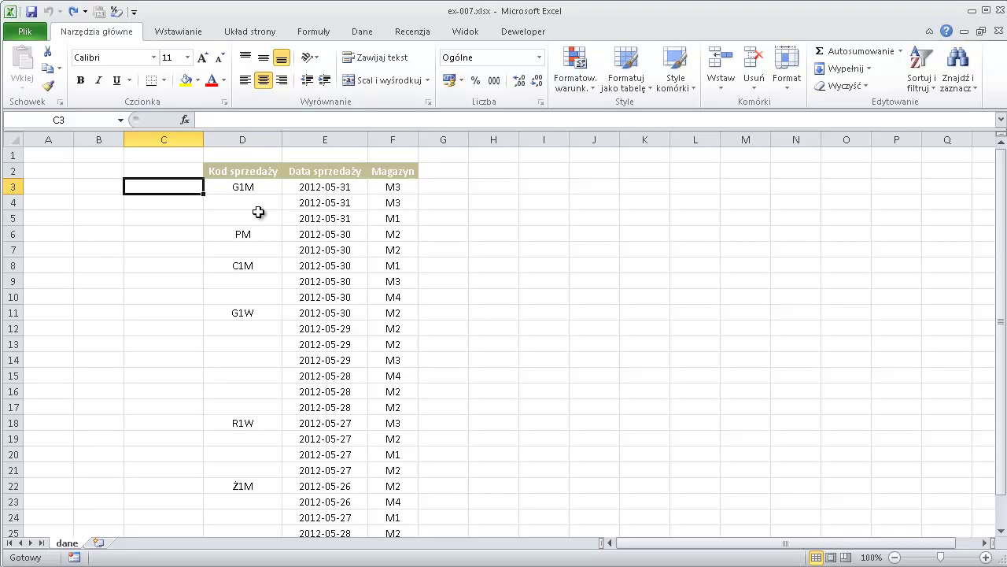
Step: Select the Kod sprzedaży range D3:D26 and bring up the Znajdź i zaznacz menu
click(261, 206)
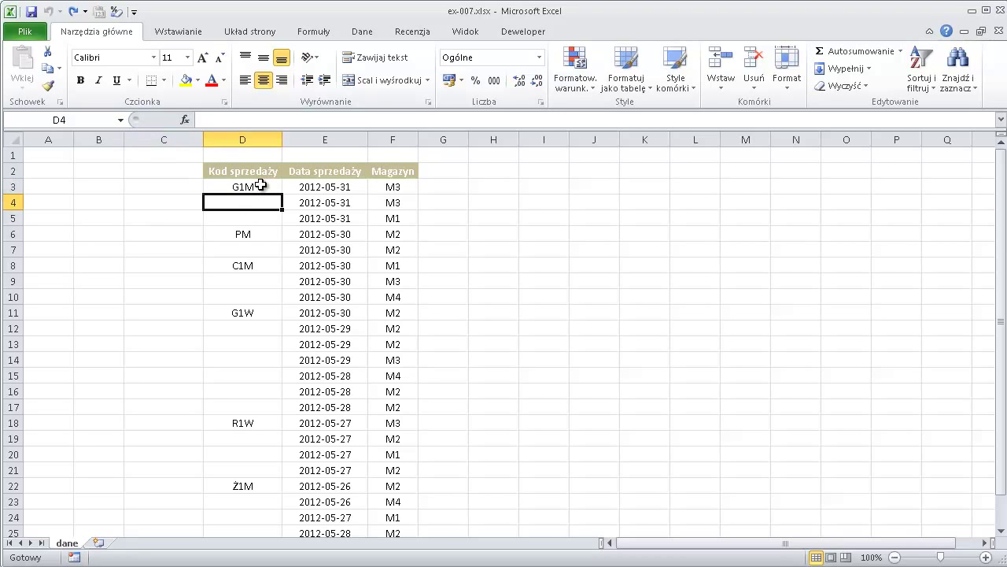
drag(260, 185, 254, 538)
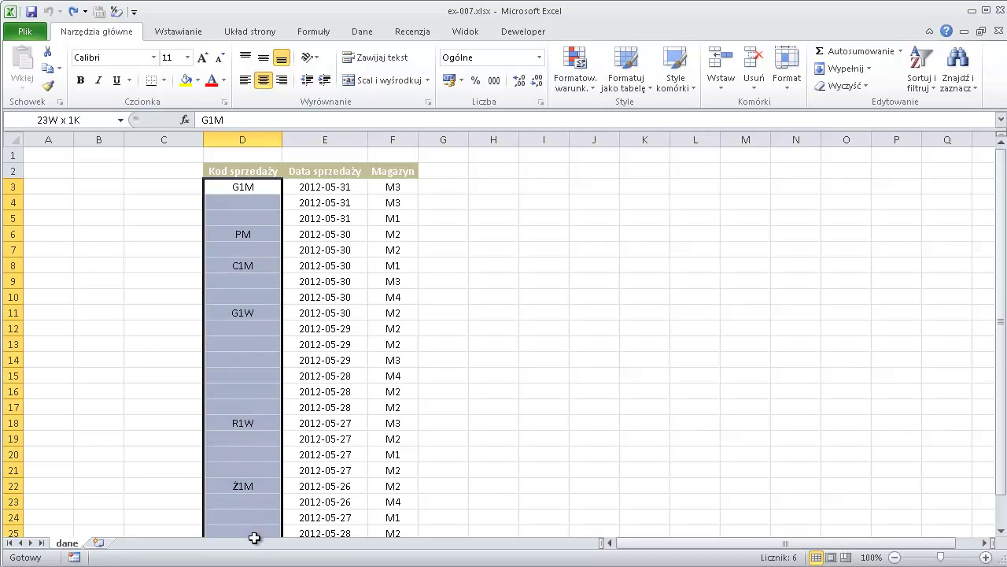
drag(255, 537, 250, 503)
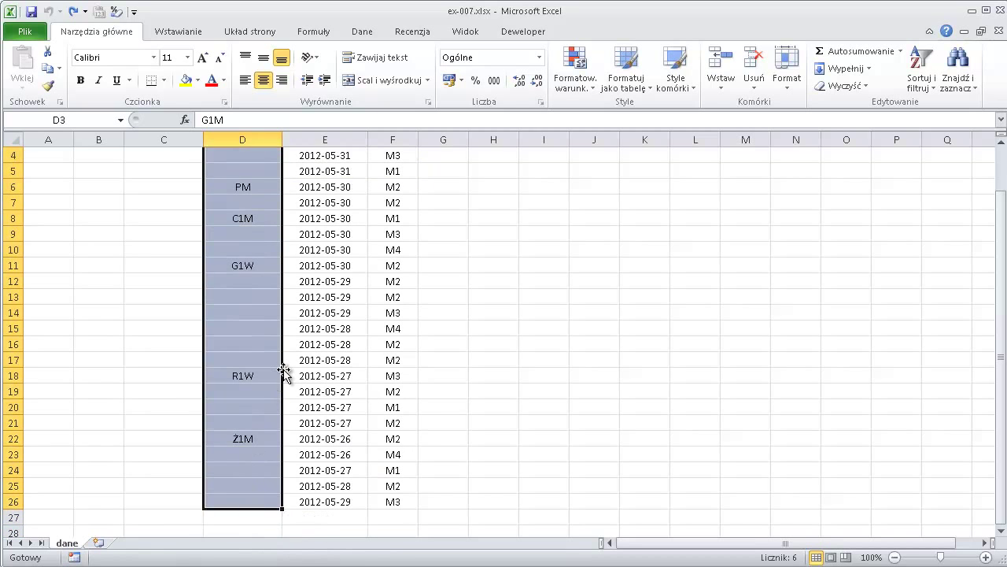
scroll(284, 371, up, 1)
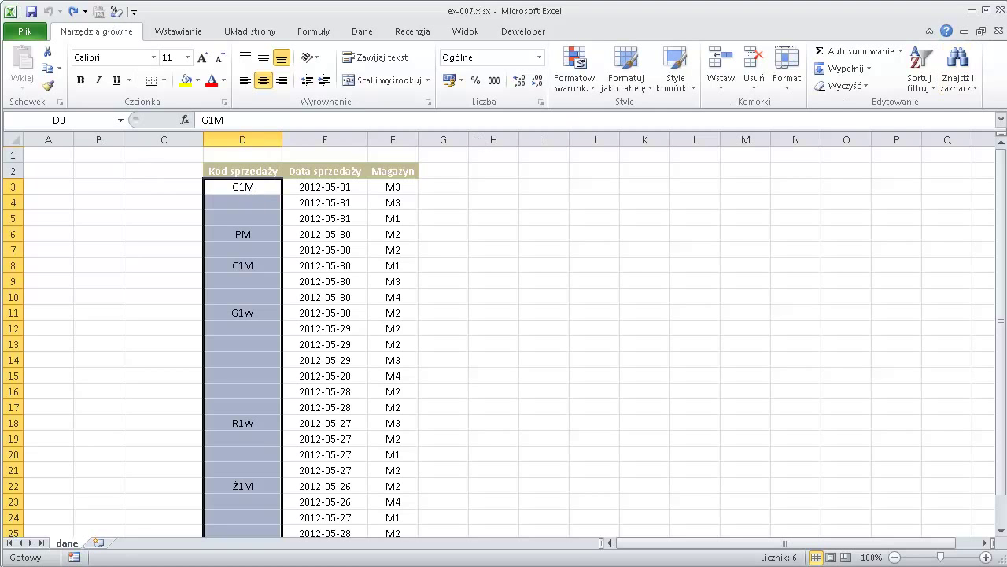
click(976, 88)
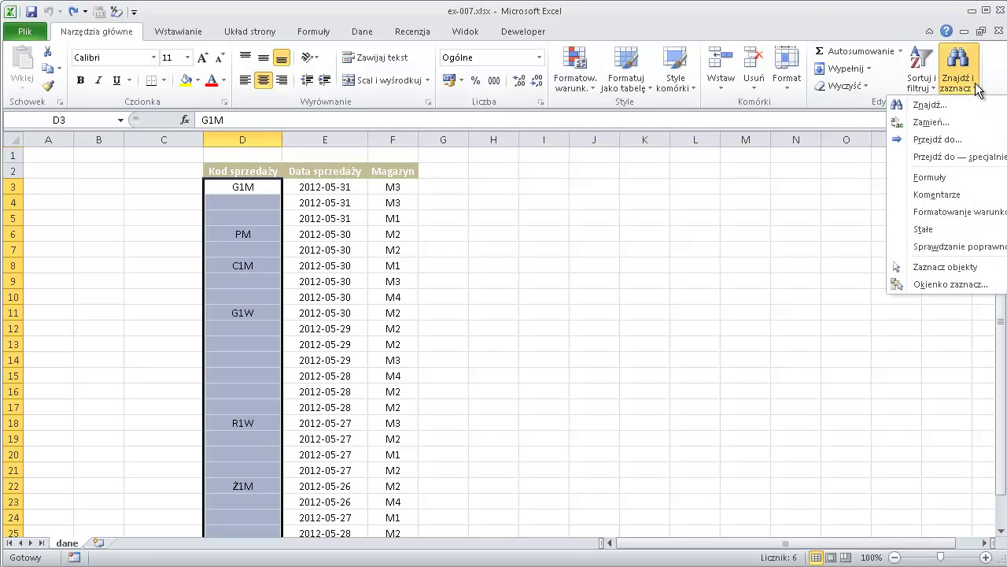
Step: Use Przejdź do → Specjalnie with the Puste option to select only the blank cells in D3:D26
click(941, 139)
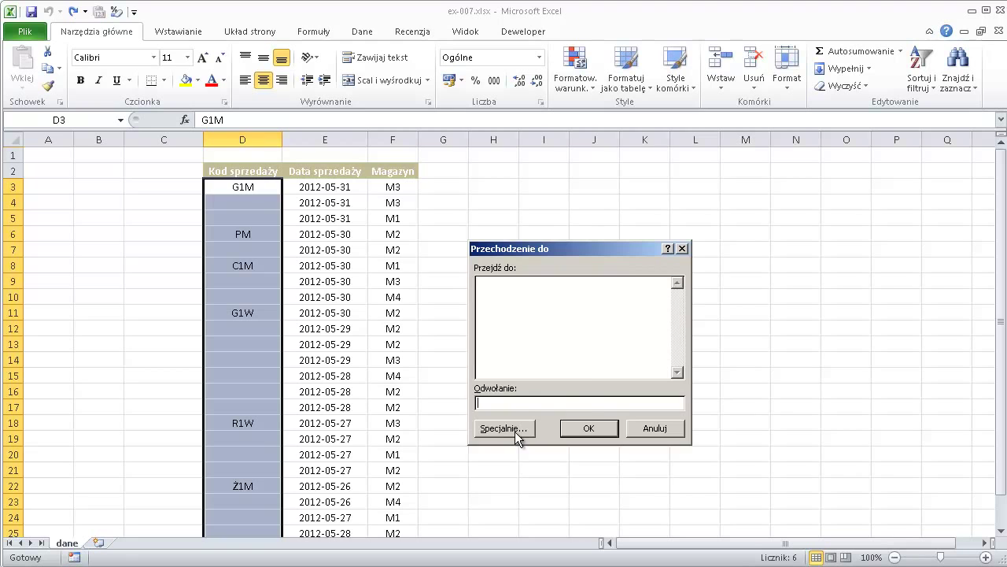
click(516, 434)
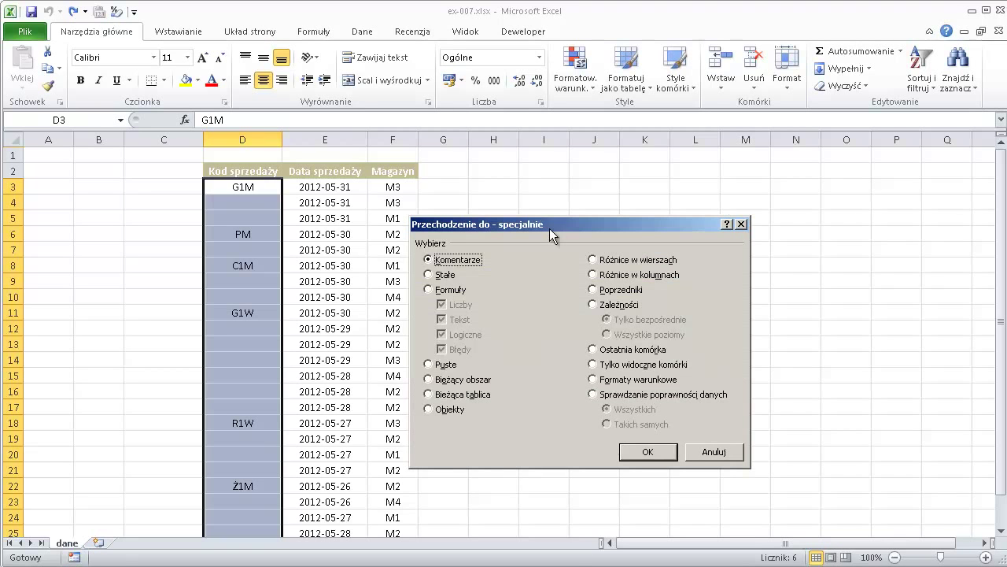
drag(551, 226, 545, 161)
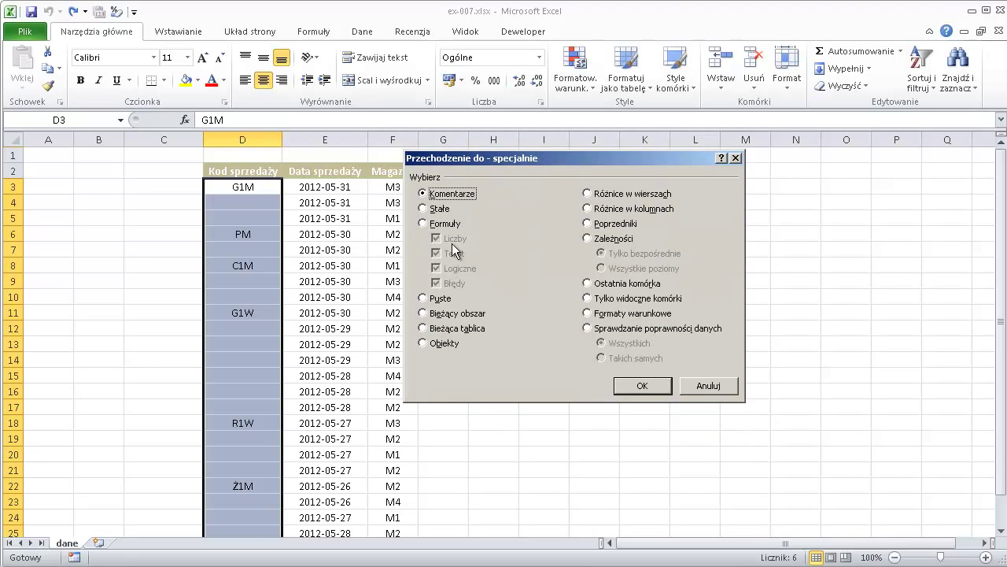
click(424, 299)
click(641, 386)
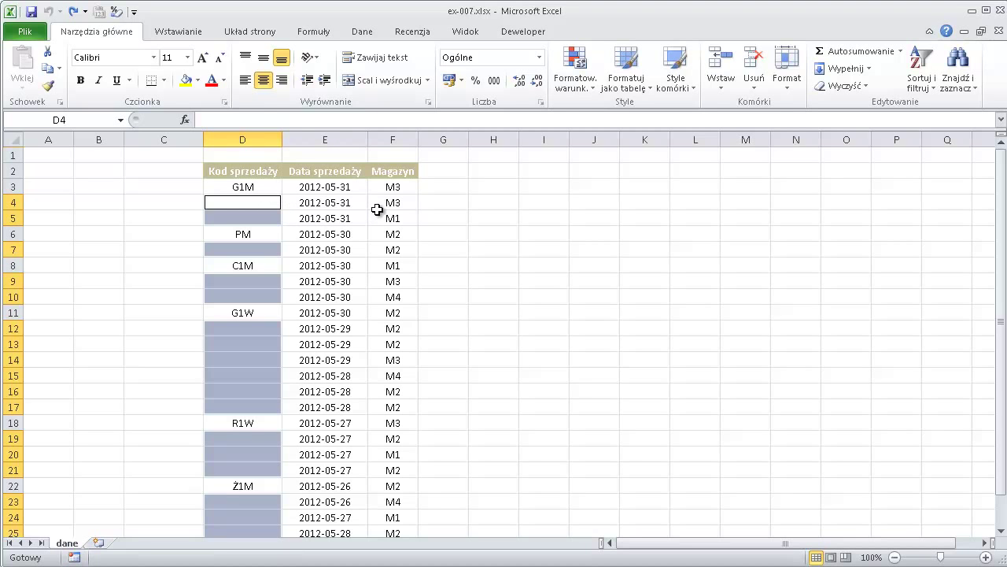
Step: Enter =D3 in the first blank and fill it into all selected blanks with Ctrl+Enter
text(=)
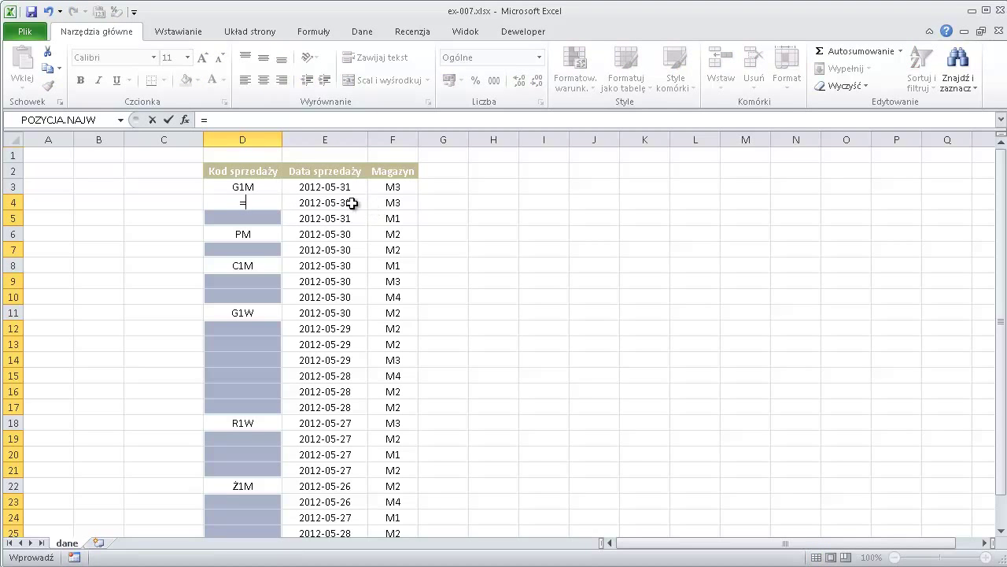
click(252, 187)
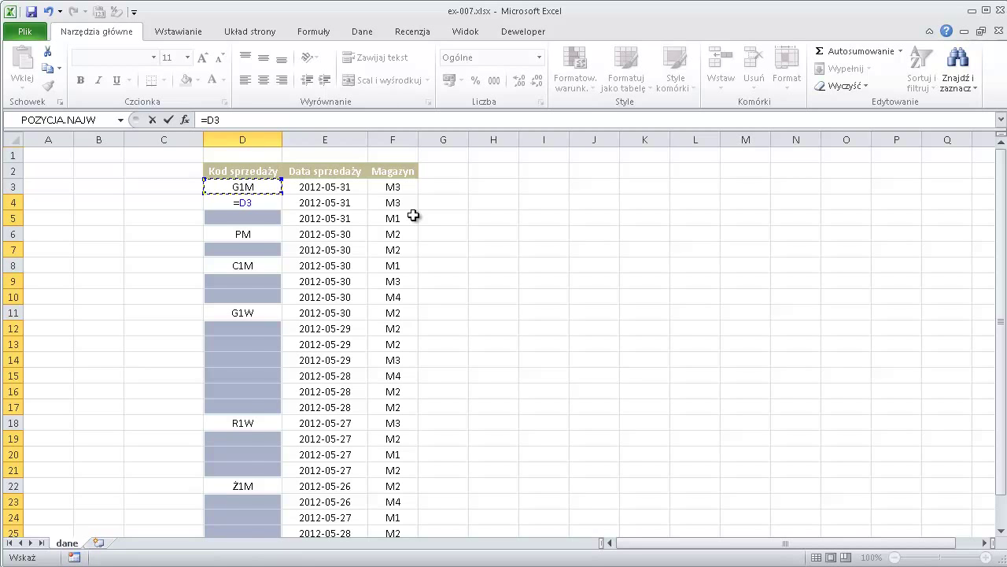
key(ctrl+Return)
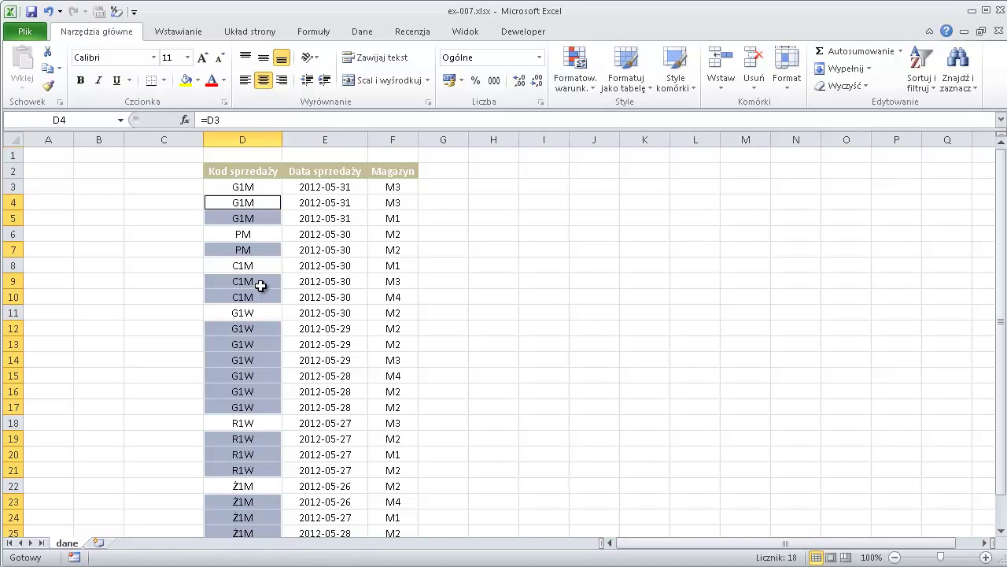
Step: Check the formulas in D5 and D9 and the original code in D8, ending on D3
click(259, 218)
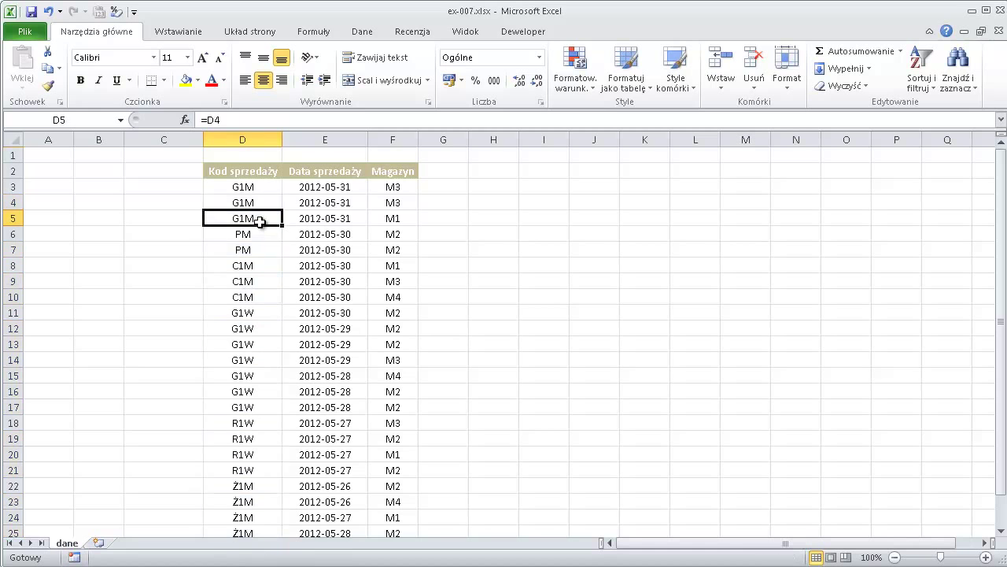
click(257, 269)
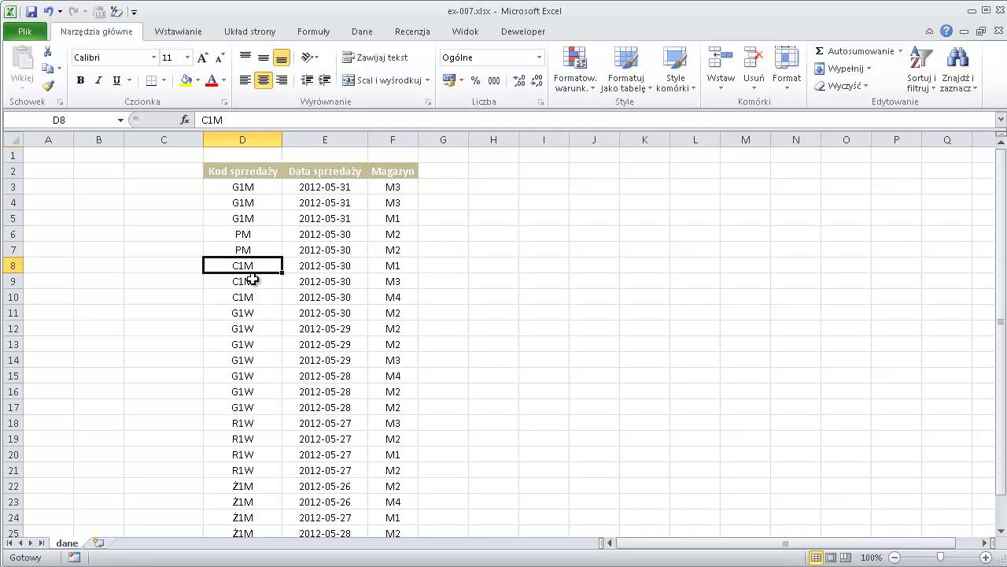
click(251, 280)
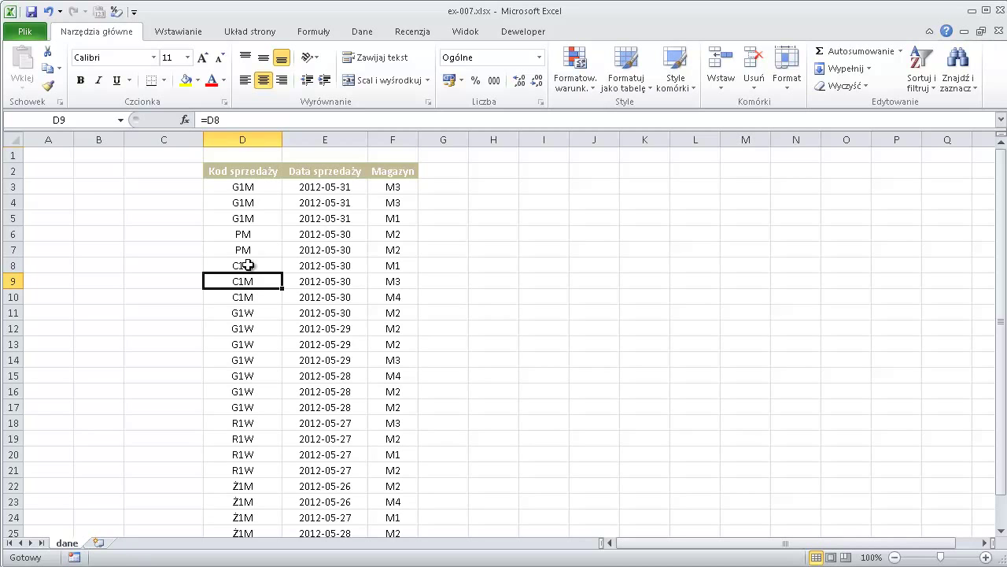
click(255, 182)
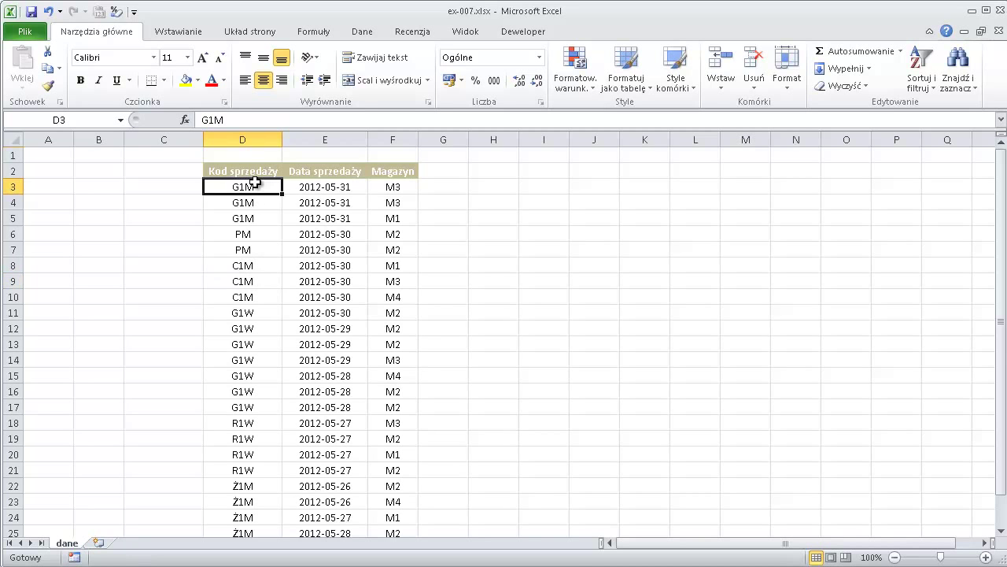
Step: Copy D3:D26 and paste it back onto itself as Wartości, leaving static codes
key(ctrl+shift+Down)
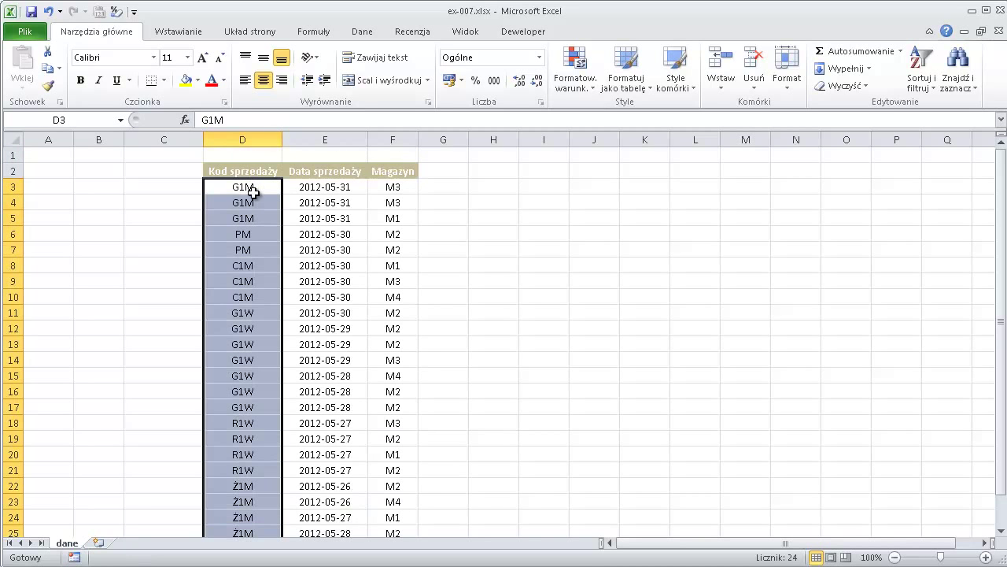
key(ctrl+c)
right_click(253, 194)
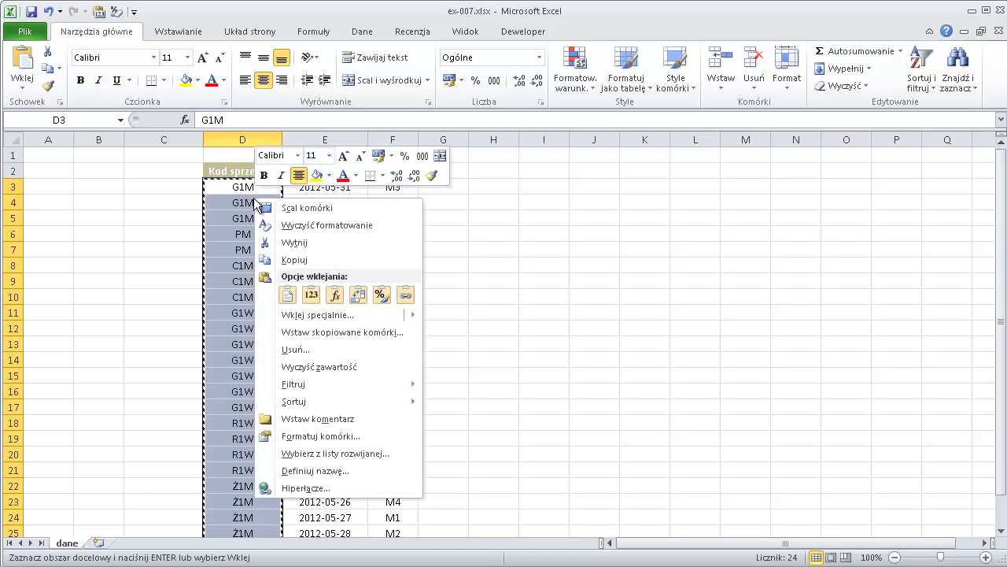
click(309, 297)
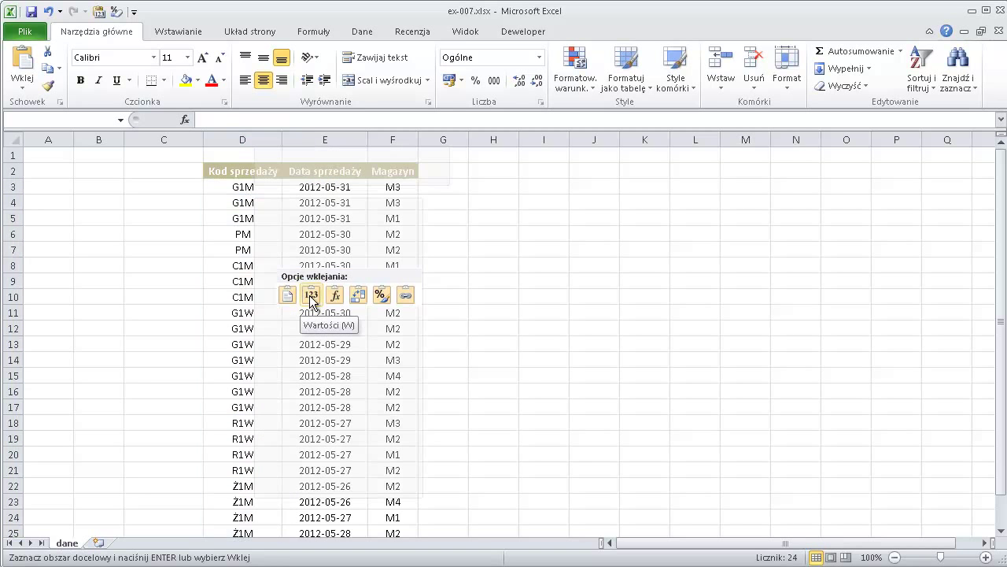
key(Escape)
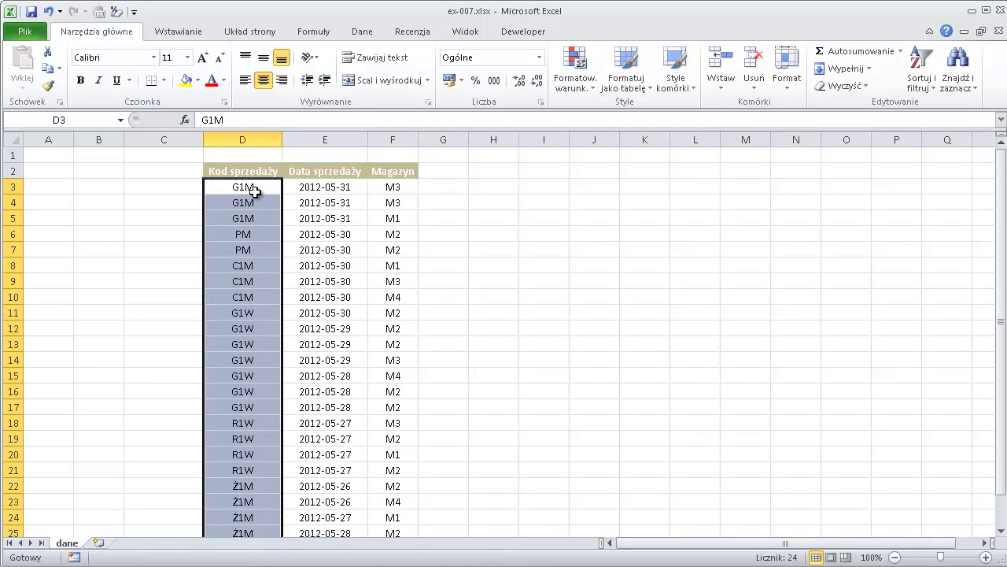
click(254, 191)
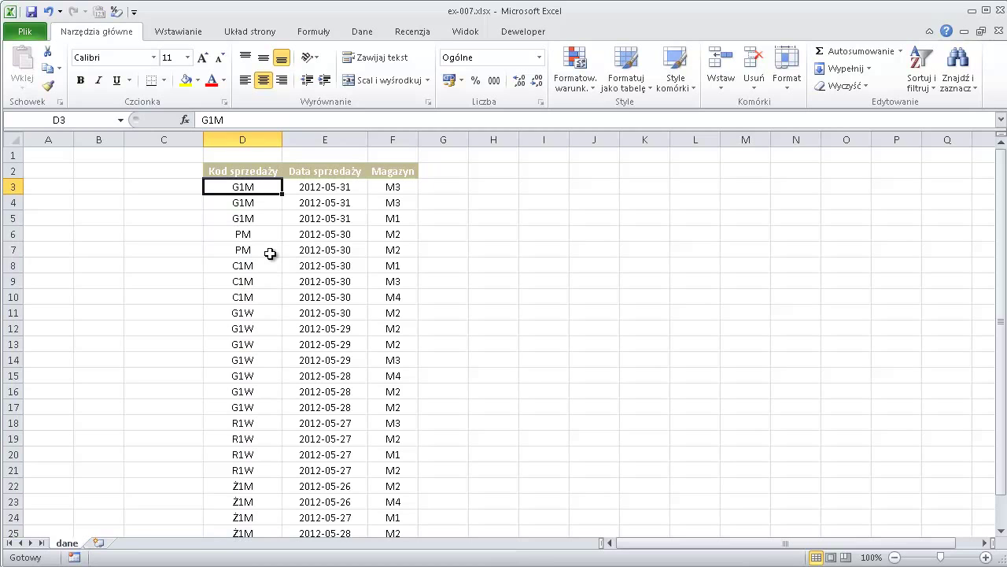